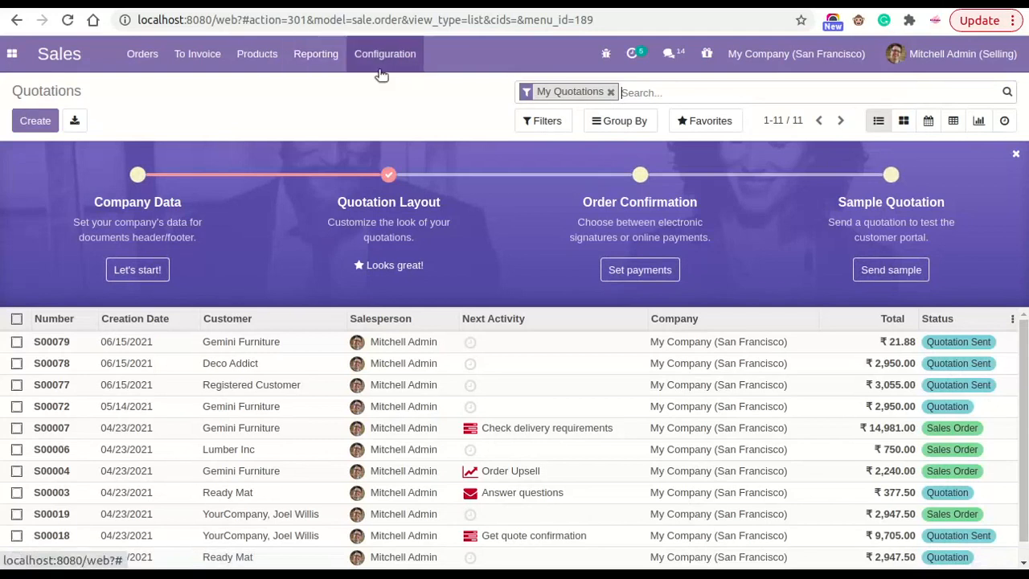
Open the Sales settings and save them with Levels of Approvals on "Confirm Sale orders in one step".
{"action": "left_click", "coordinate": [382, 90]}
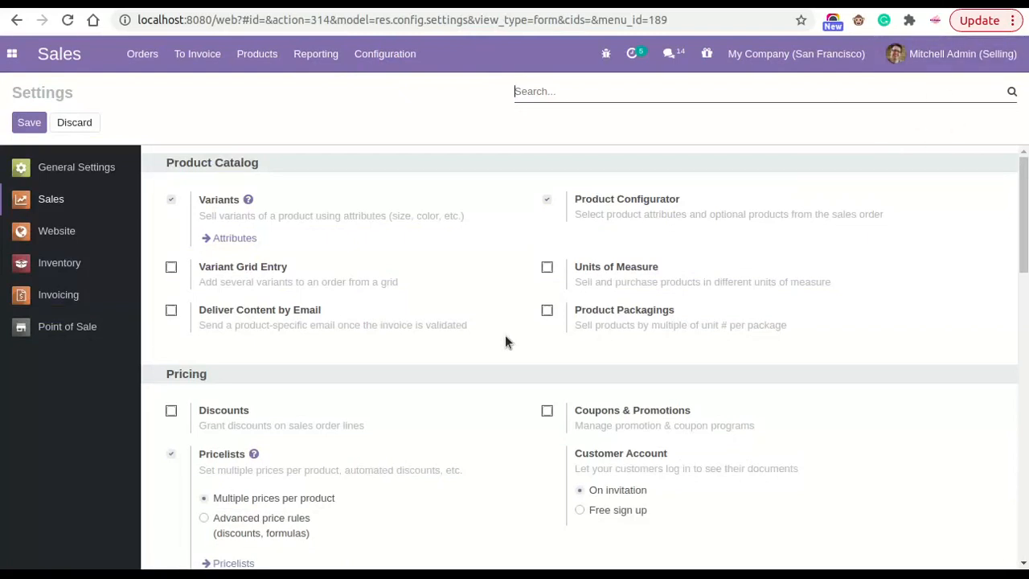
{"action": "scroll", "coordinate": [505, 335], "scroll_direction": "down", "scroll_amount": 4}
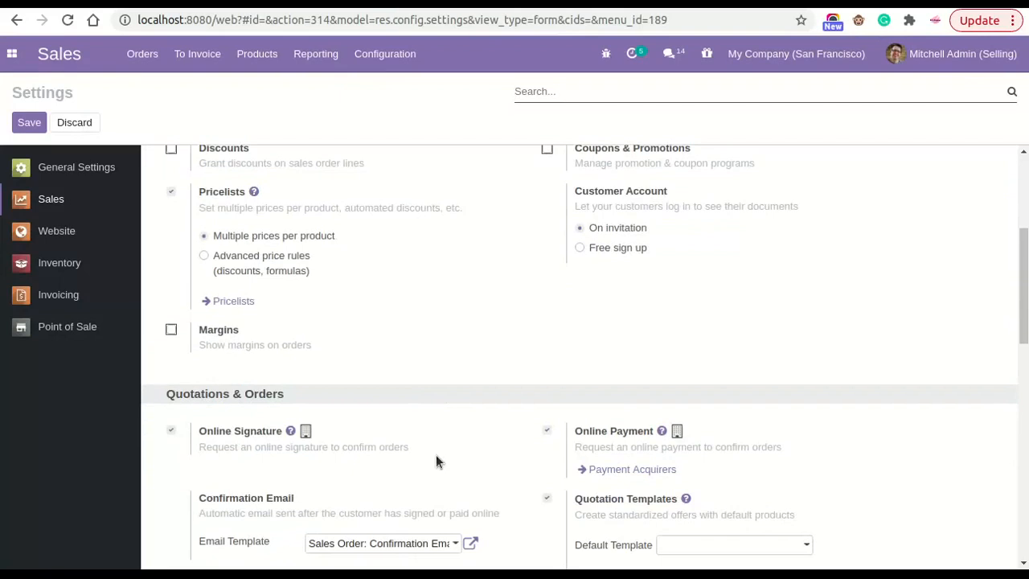
{"action": "scroll", "coordinate": [436, 460], "scroll_direction": "down", "scroll_amount": 3}
{"action": "scroll", "coordinate": [436, 460], "scroll_direction": "down", "scroll_amount": 1}
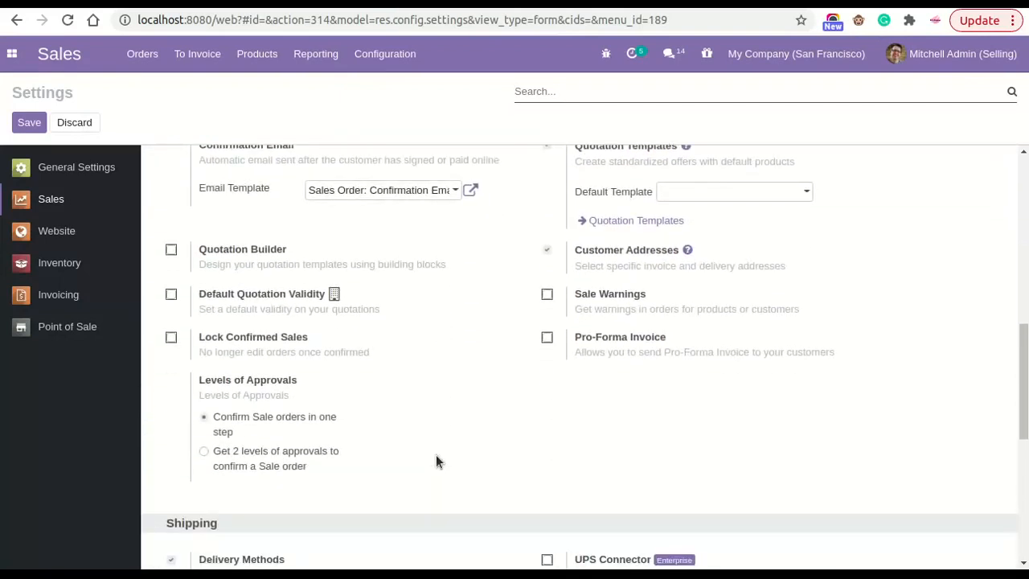
{"action": "scroll", "coordinate": [435, 458], "scroll_direction": "down", "scroll_amount": 1}
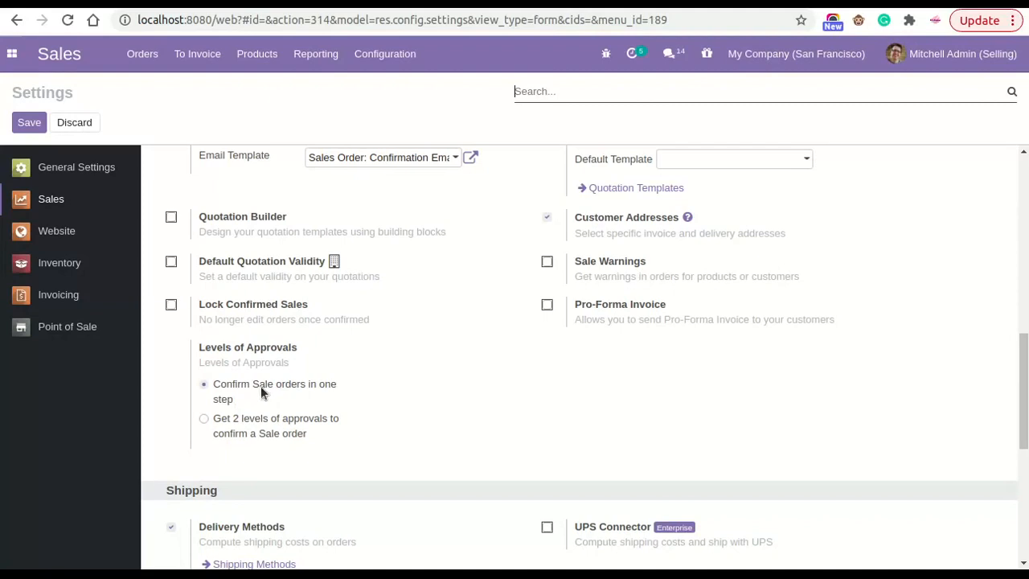
{"action": "left_click", "coordinate": [24, 125]}
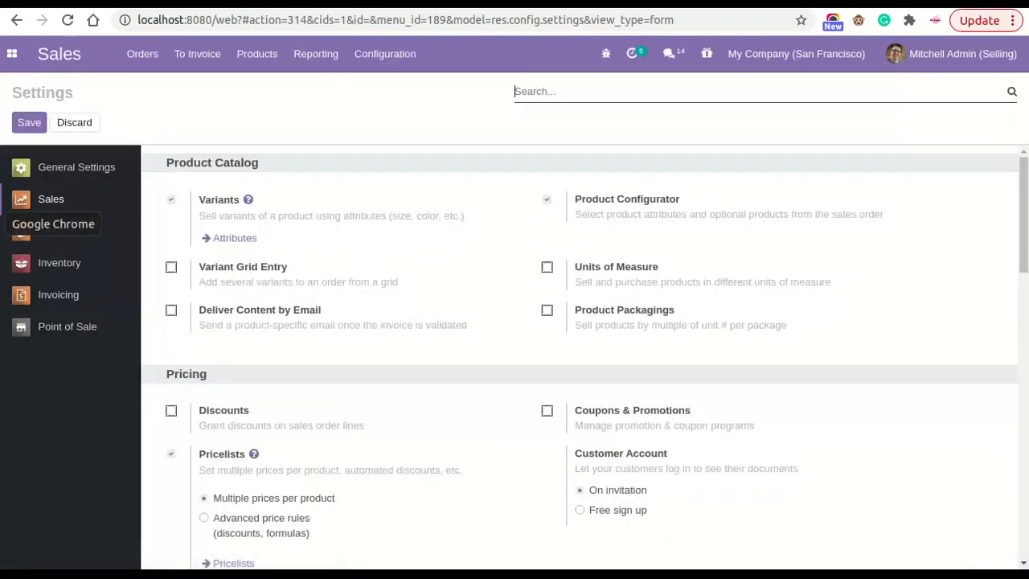
Switch to the incognito Chrome window and create a quotation for Gemini Furniture with GST treatment Unregistered Business.
{"action": "left_click", "coordinate": [6, 223]}
{"action": "left_click", "coordinate": [82, 372]}
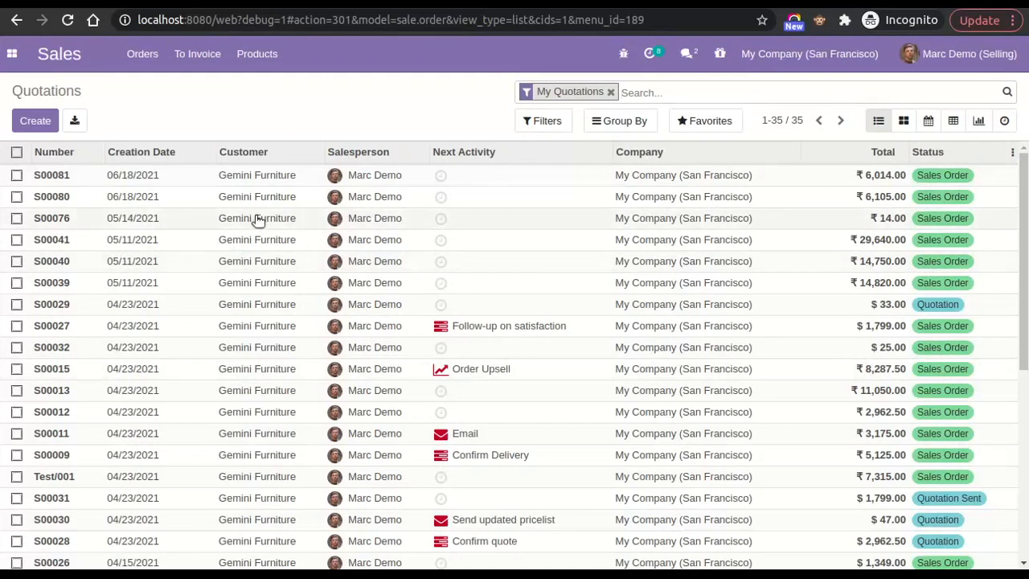
{"action": "left_click", "coordinate": [46, 123]}
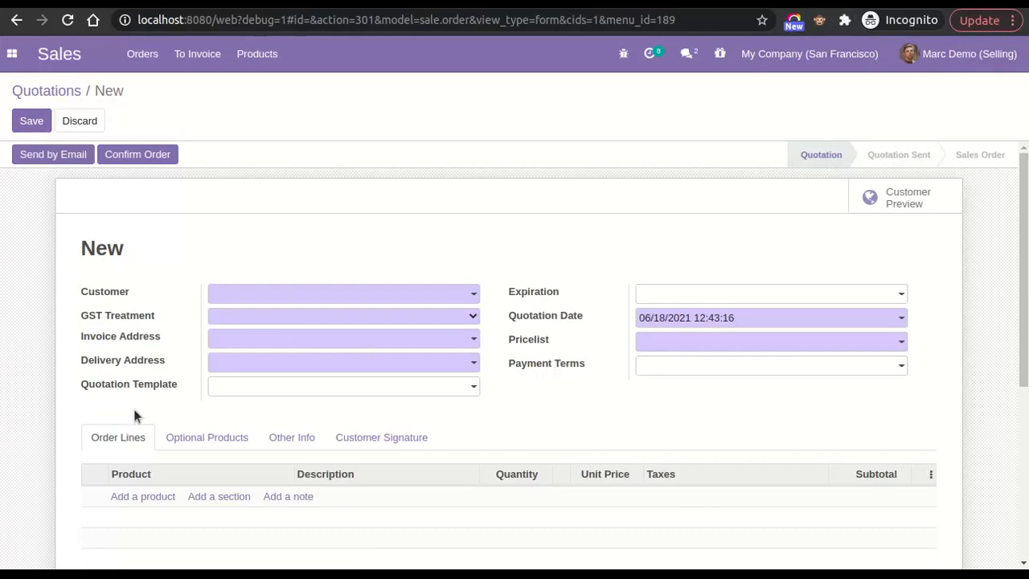
{"action": "left_click", "coordinate": [244, 296]}
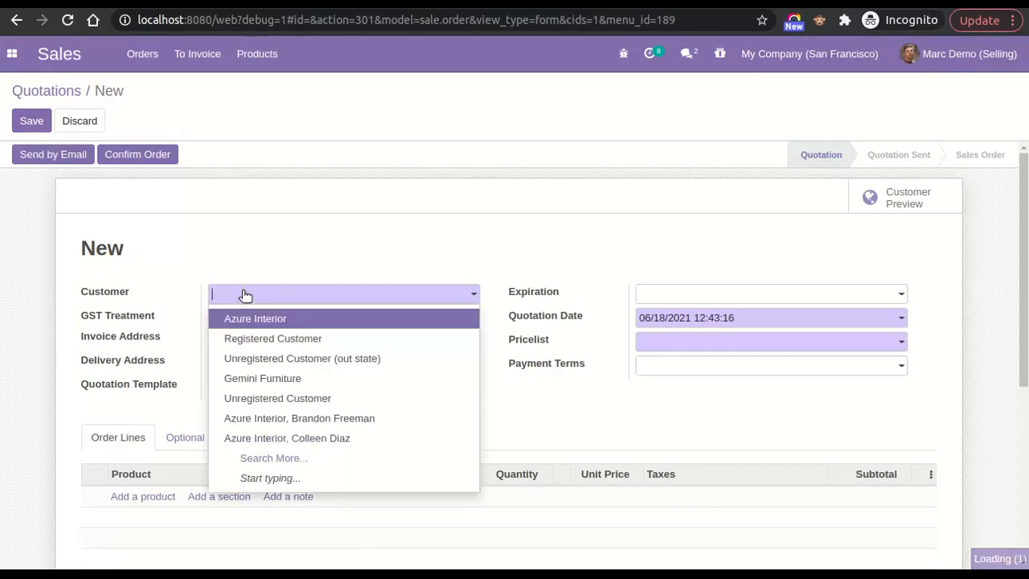
{"action": "left_click", "coordinate": [257, 378]}
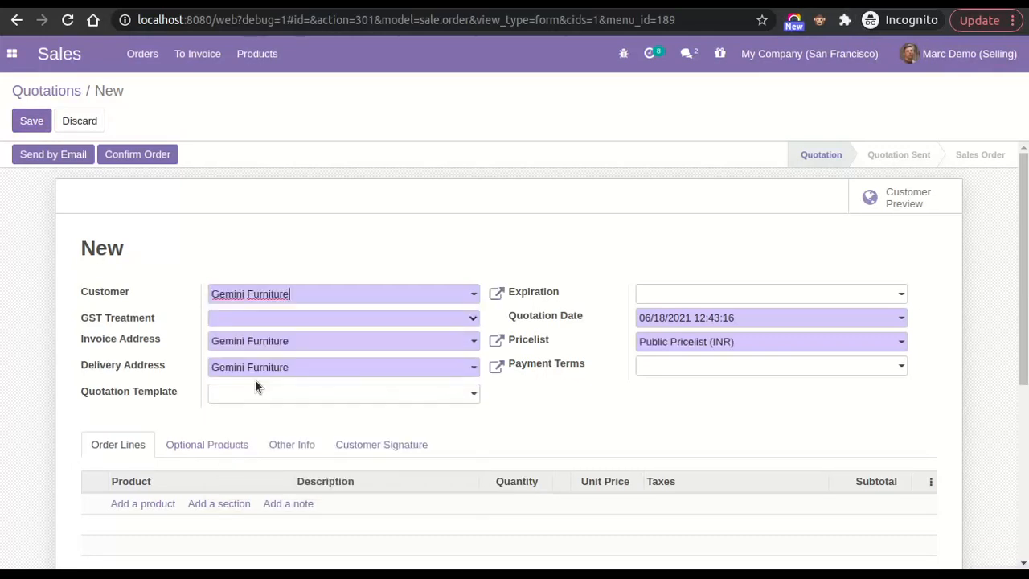
{"action": "left_click", "coordinate": [238, 318]}
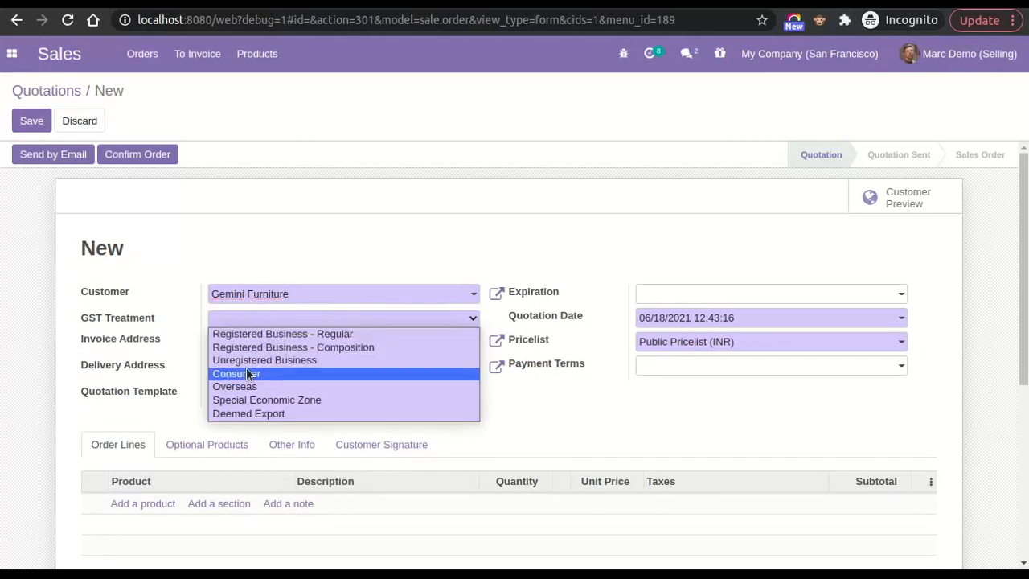
{"action": "left_click", "coordinate": [250, 362]}
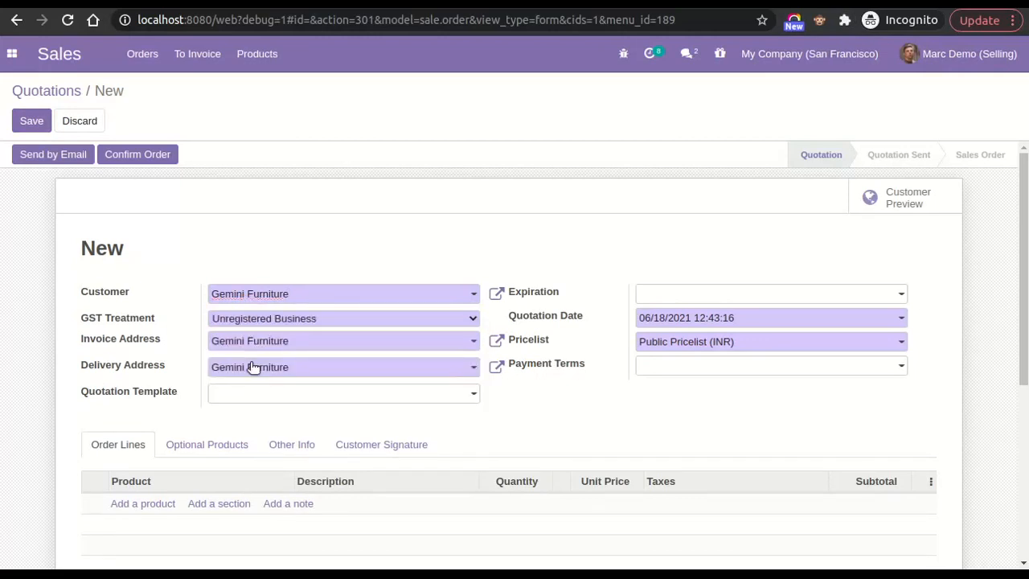
Add an order line for [E-COM11] Cabinet with Doors with a unit price of 400.
{"action": "left_click", "coordinate": [133, 504]}
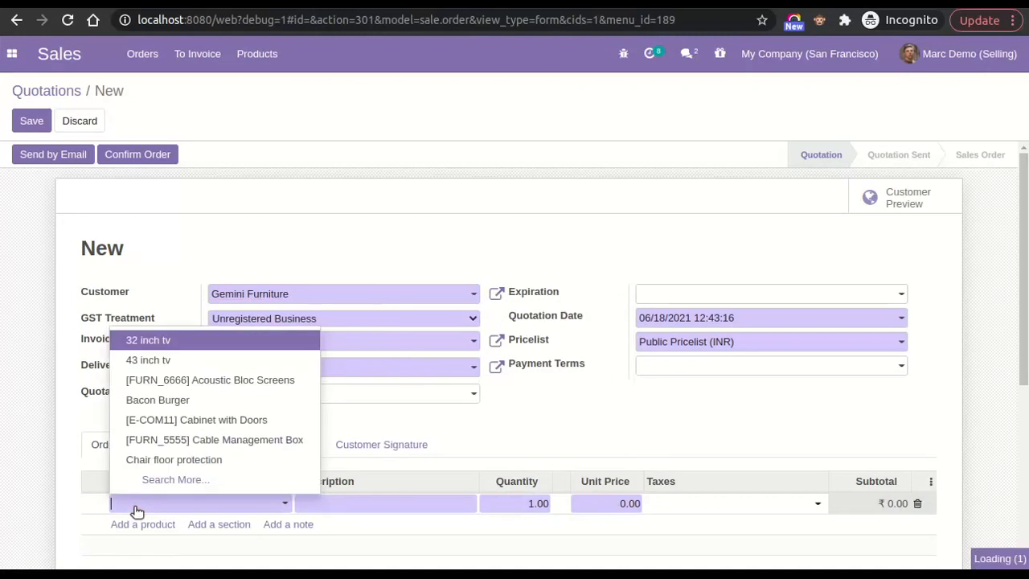
{"action": "left_click", "coordinate": [157, 419]}
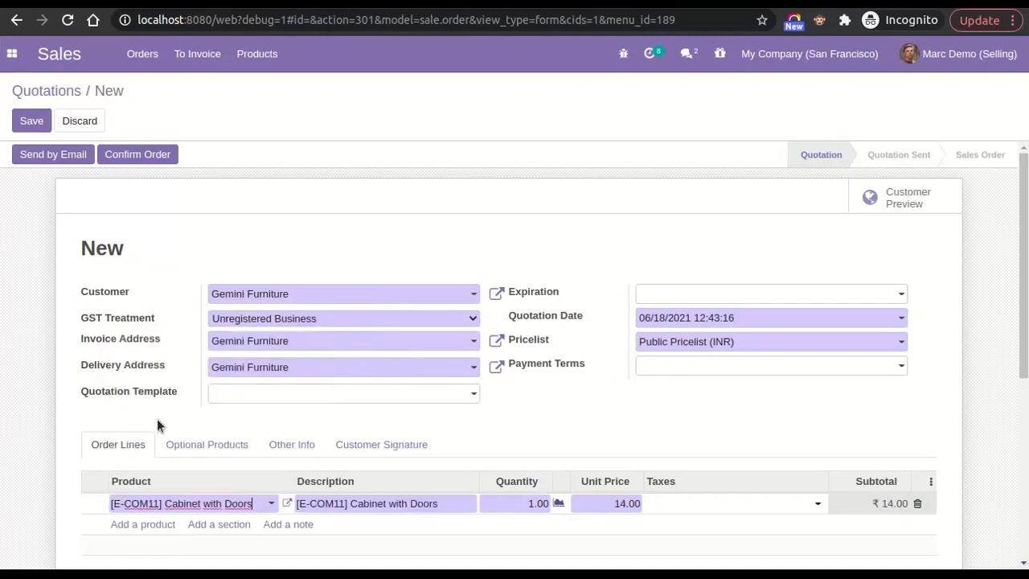
{"action": "scroll", "coordinate": [319, 419], "scroll_direction": "down", "scroll_amount": 2}
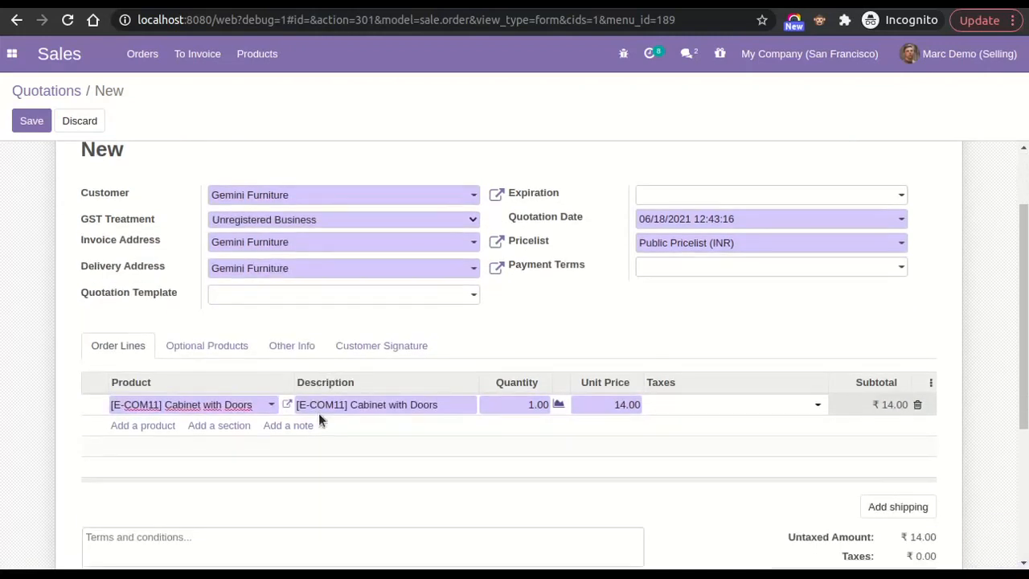
{"action": "left_click", "coordinate": [612, 409]}
{"action": "type", "text": "400"}
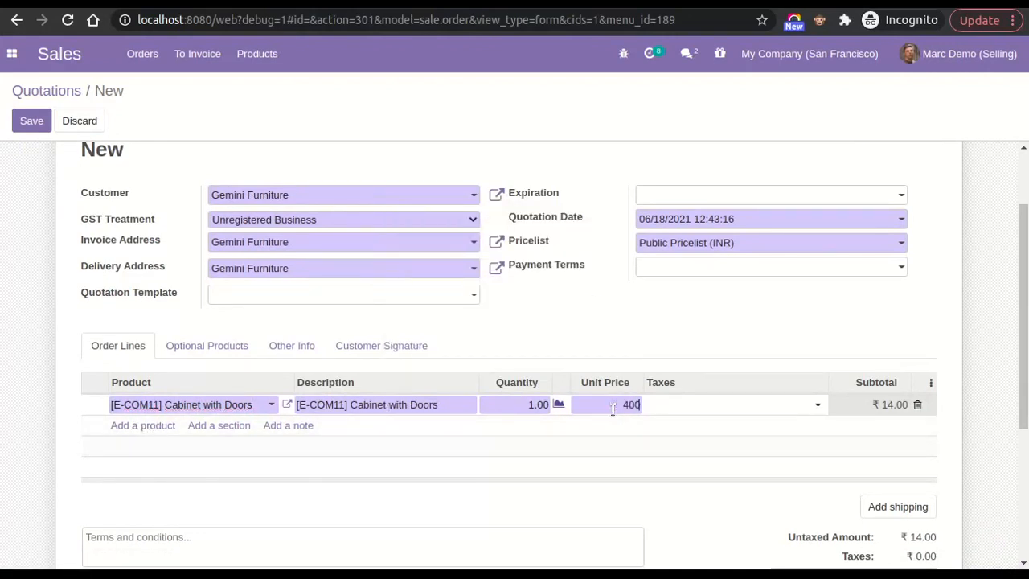
Add a second order line for [FURN_6666] Acoustic Bloc Screens with a unit price of 5000.
{"action": "left_click", "coordinate": [132, 436]}
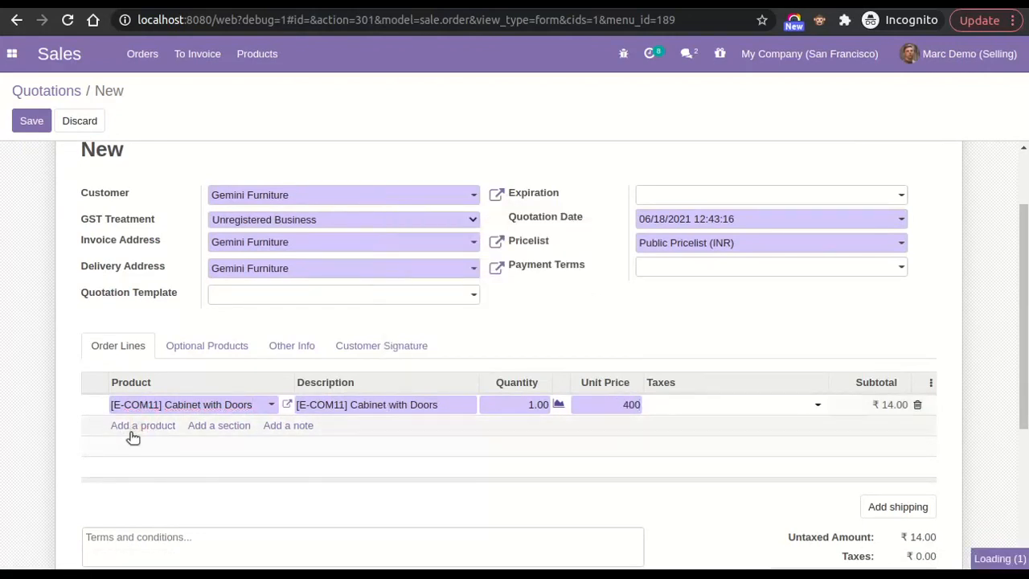
{"action": "left_click", "coordinate": [135, 427]}
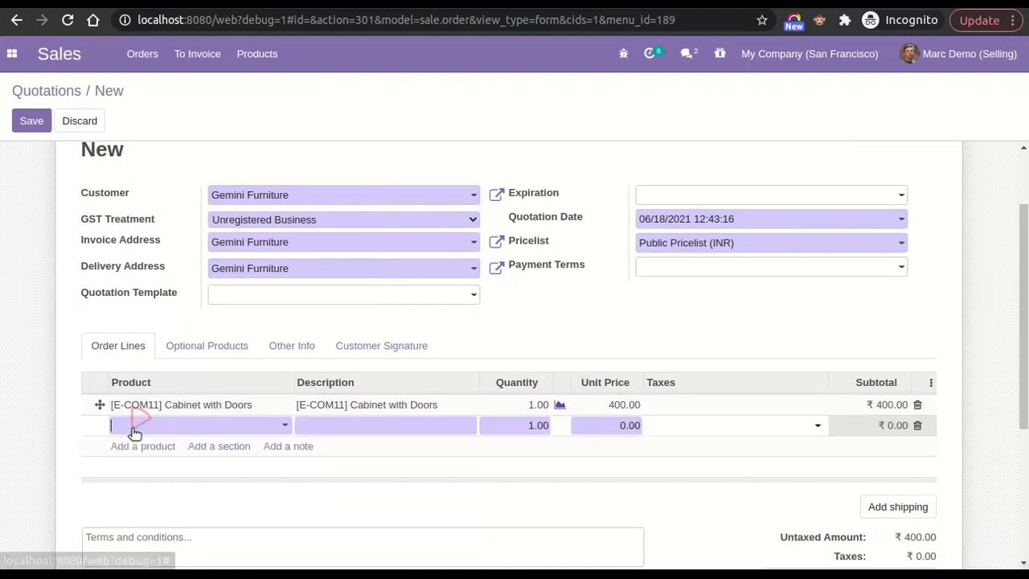
{"action": "left_click", "coordinate": [194, 304]}
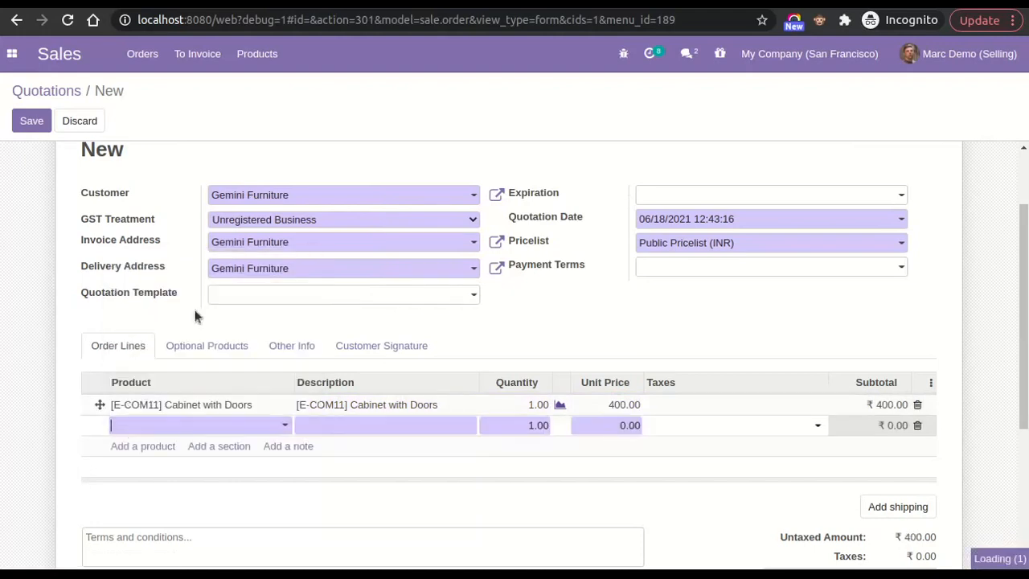
{"action": "left_click", "coordinate": [578, 424]}
{"action": "type", "text": "50"}
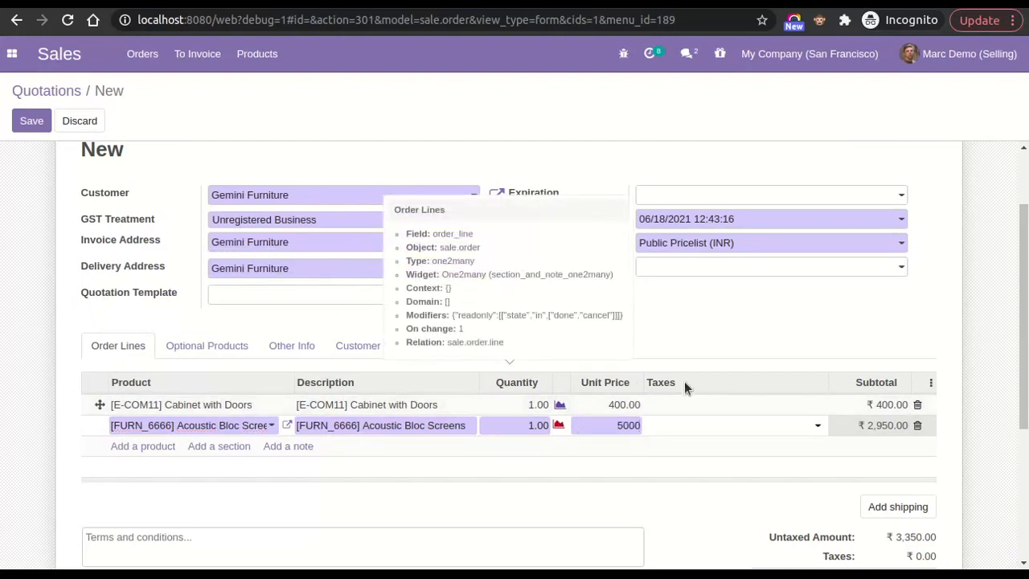
{"action": "left_click", "coordinate": [704, 334]}
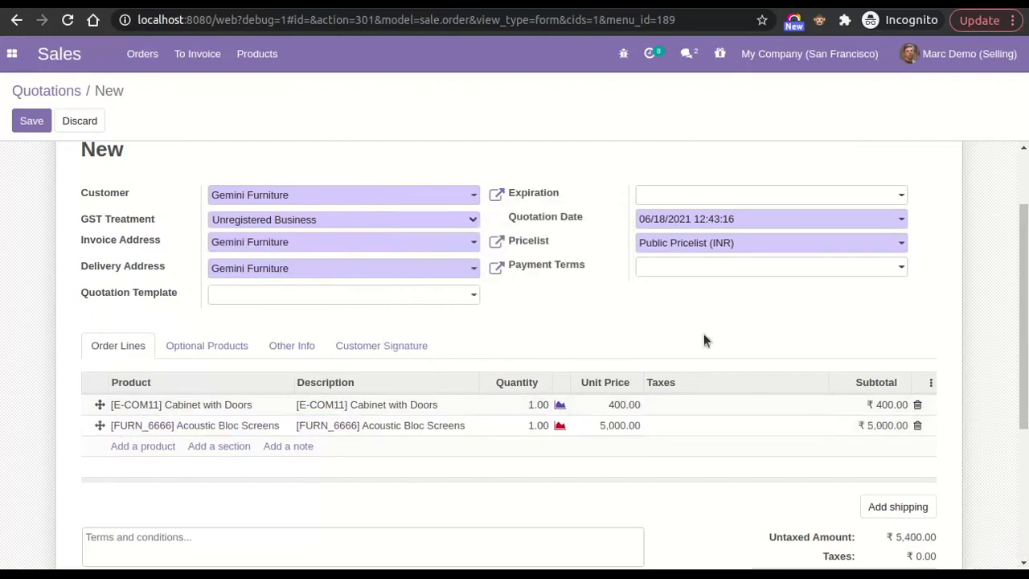
Save the Gemini Furniture quotation and confirm it as a sales order.
{"action": "scroll", "coordinate": [118, 201], "scroll_direction": "up", "scroll_amount": 3}
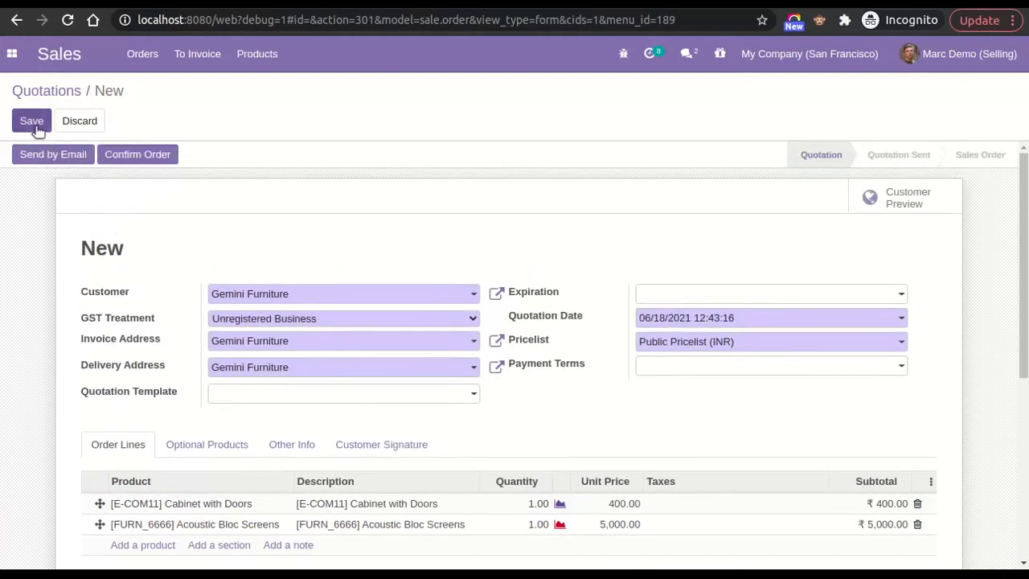
{"action": "left_click", "coordinate": [31, 122]}
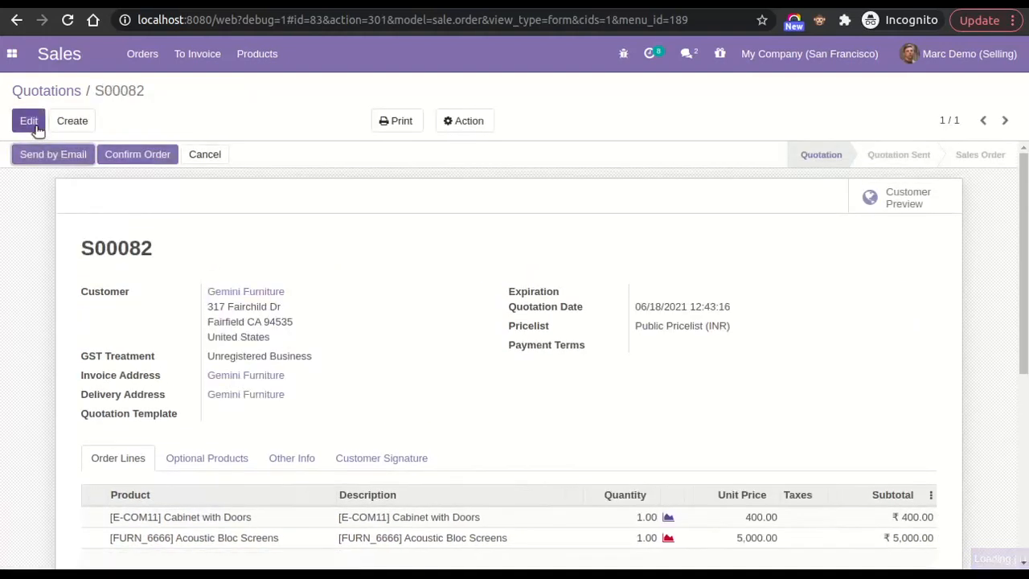
{"action": "left_click", "coordinate": [143, 158]}
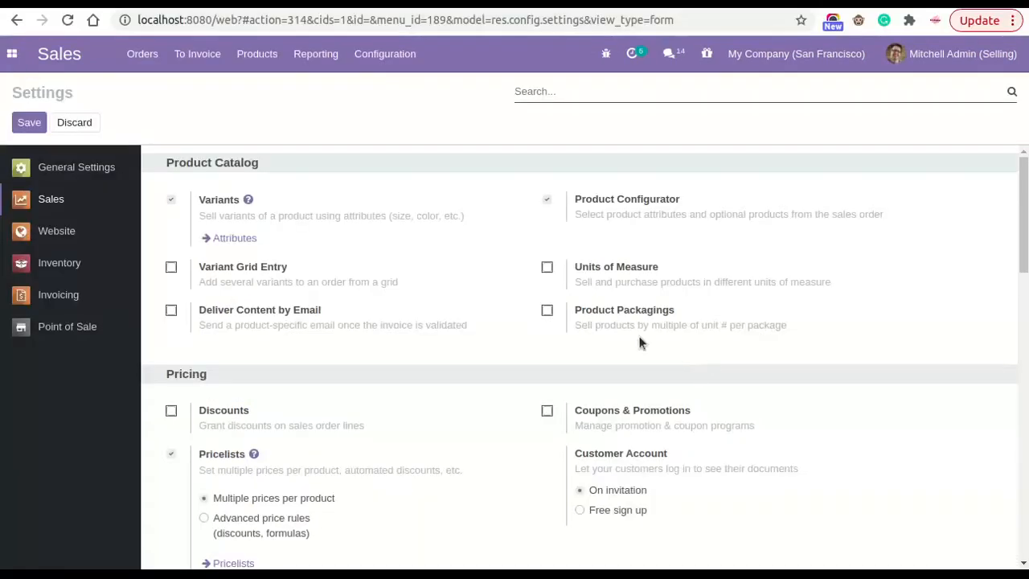
In the Sales settings, require 2 levels of approvals to confirm a sale order, set Double Validation Amount to 6000, and save.
{"action": "scroll", "coordinate": [412, 361], "scroll_direction": "down", "scroll_amount": 2}
{"action": "scroll", "coordinate": [412, 361], "scroll_direction": "down", "scroll_amount": 2}
{"action": "scroll", "coordinate": [411, 360], "scroll_direction": "down", "scroll_amount": 7}
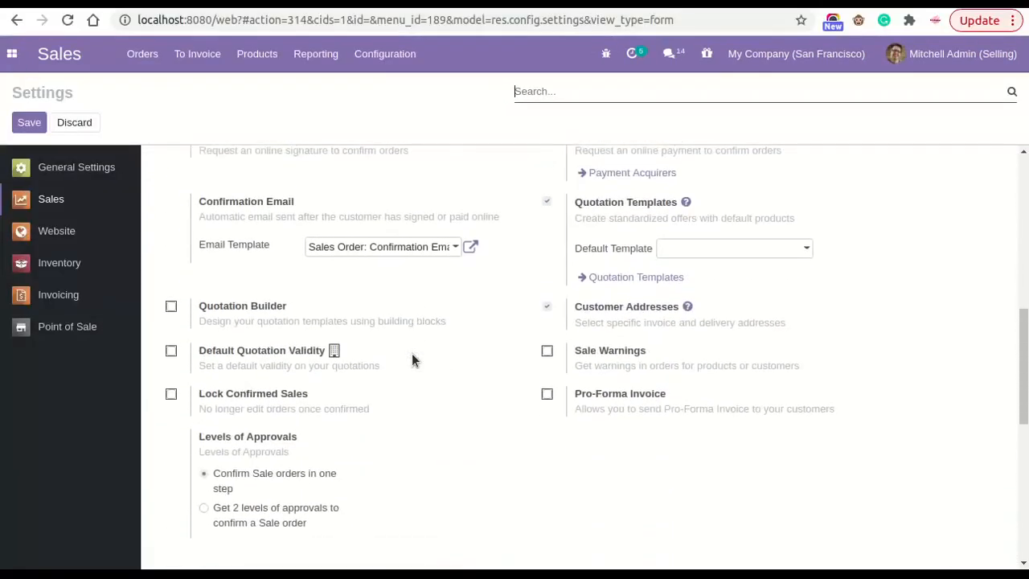
{"action": "scroll", "coordinate": [411, 360], "scroll_direction": "down", "scroll_amount": 3}
{"action": "scroll", "coordinate": [412, 361], "scroll_direction": "up", "scroll_amount": 3}
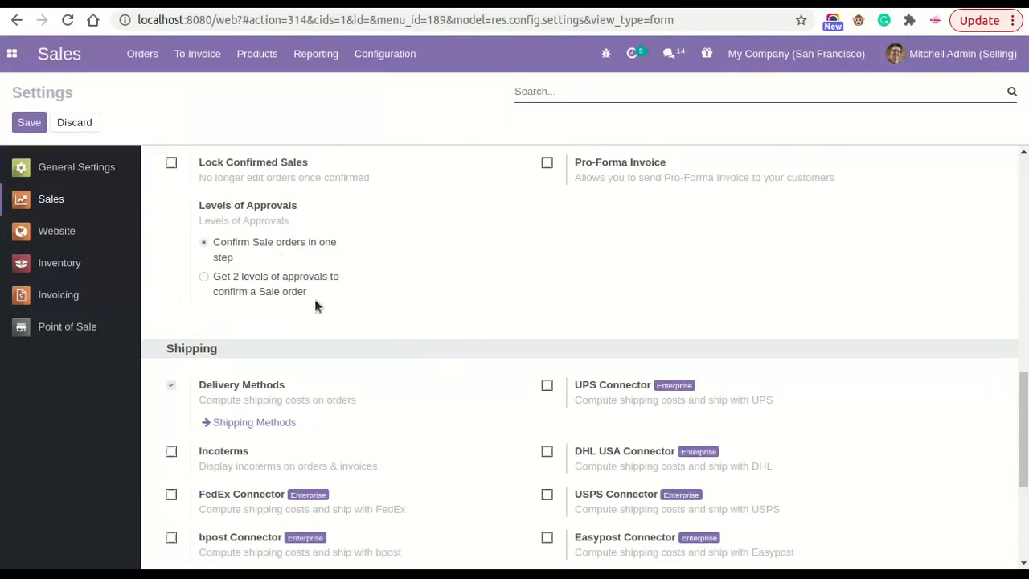
{"action": "left_click", "coordinate": [270, 286]}
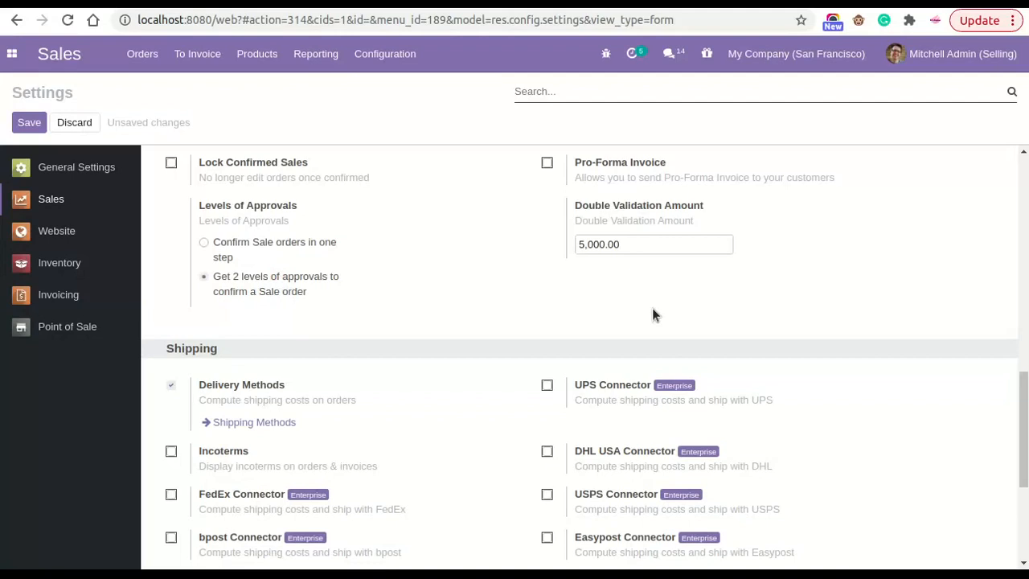
{"action": "double_click", "coordinate": [648, 241]}
{"action": "type", "text": "6000"}
{"action": "left_click", "coordinate": [31, 126]}
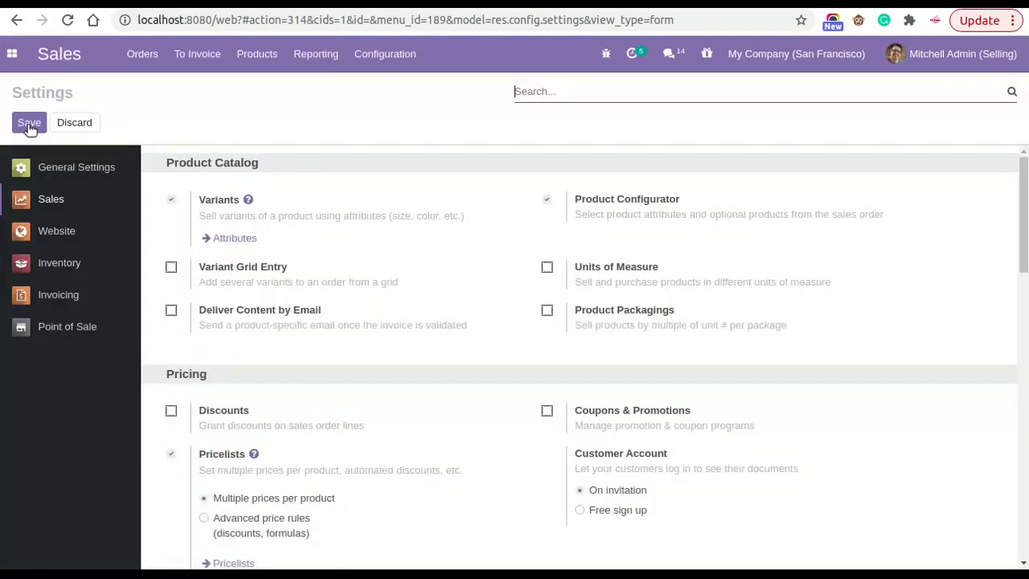
Switch to the incognito window, reload the confirmed order's page and return to the quotations list.
{"action": "left_click", "coordinate": [29, 125]}
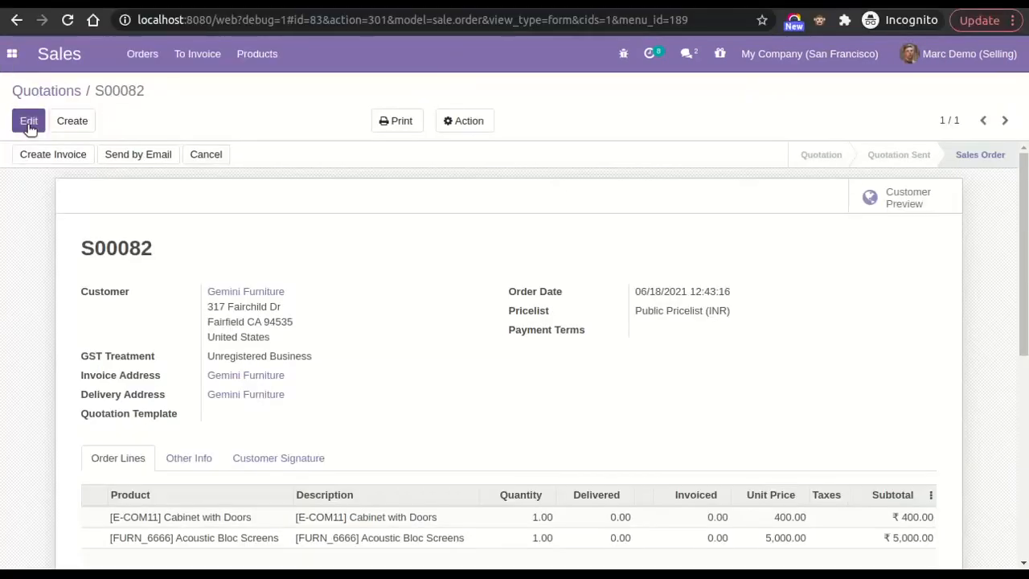
{"action": "left_click", "coordinate": [69, 27]}
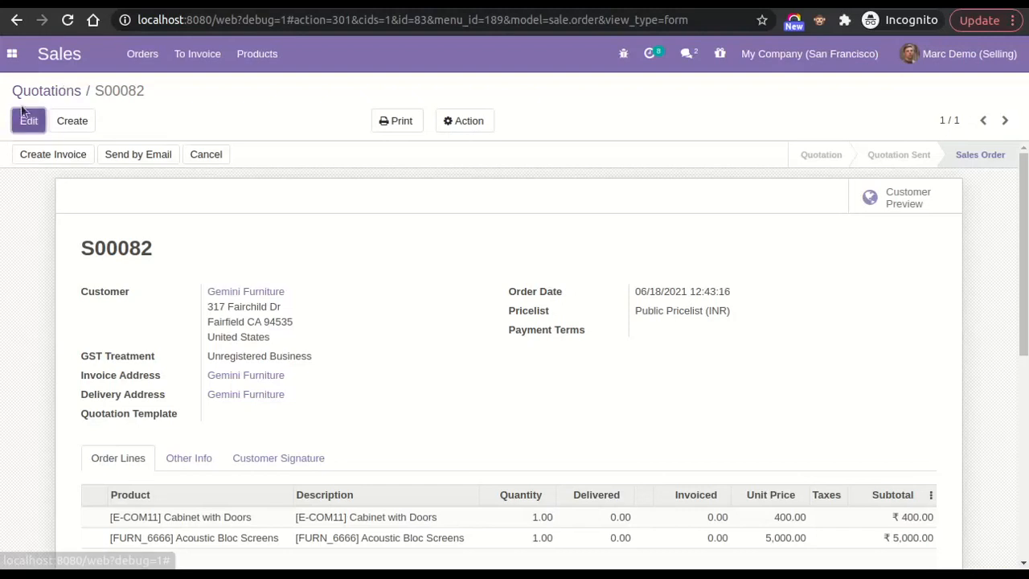
{"action": "left_click", "coordinate": [36, 91]}
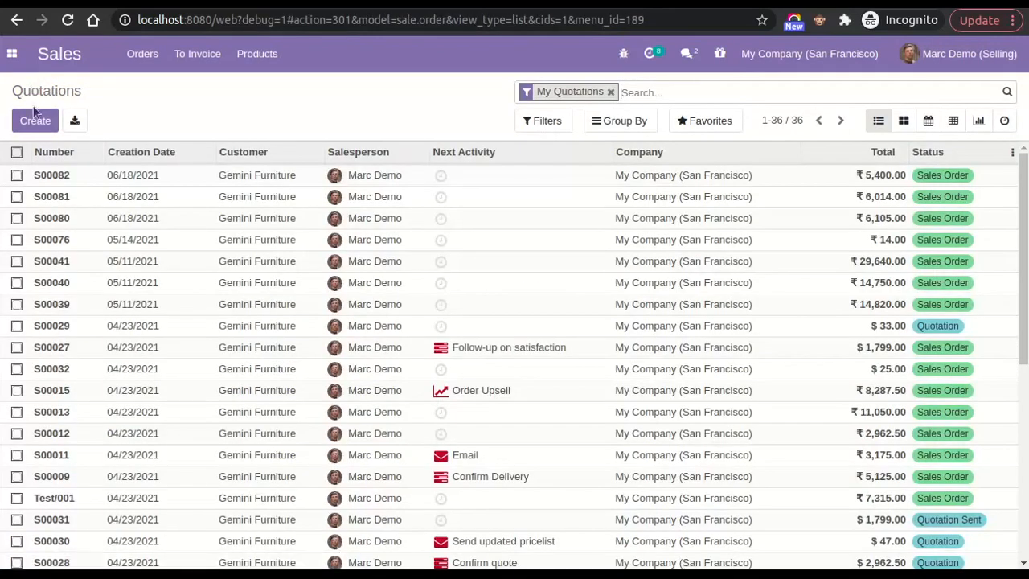
Create another quotation for Gemini Furniture with GST treatment Unregistered Business.
{"action": "left_click", "coordinate": [34, 122]}
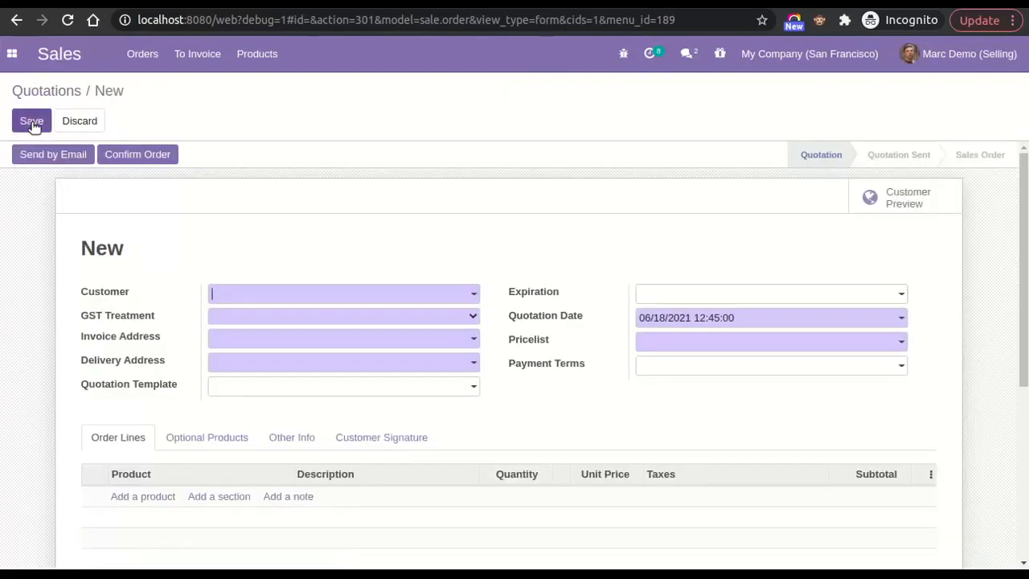
{"action": "left_click", "coordinate": [258, 293]}
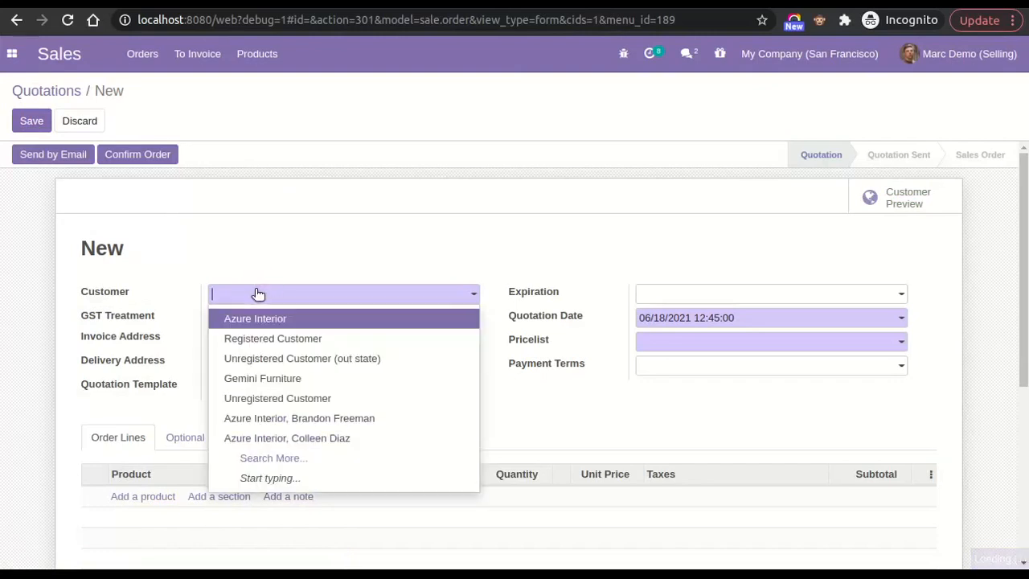
{"action": "left_click", "coordinate": [271, 386]}
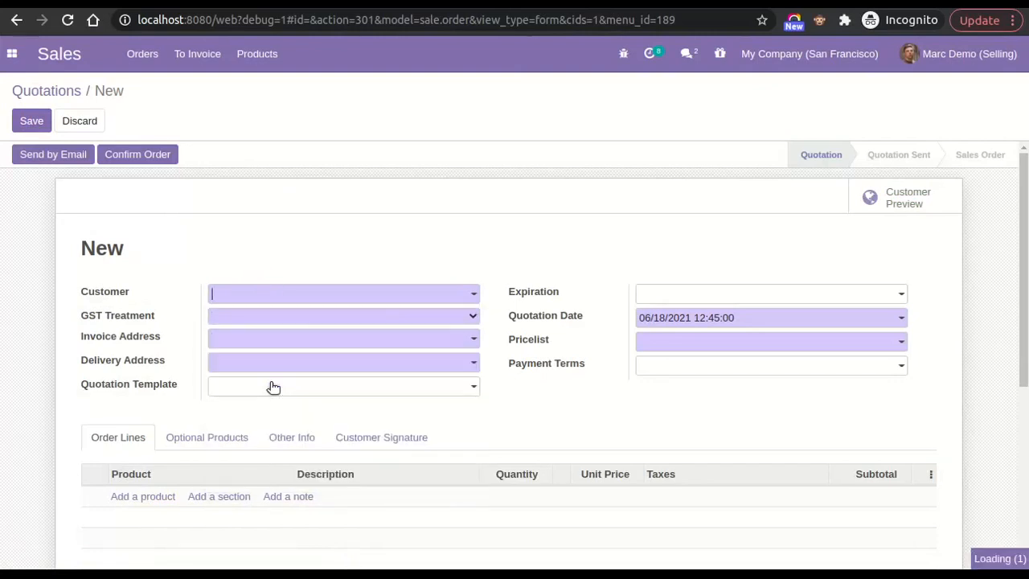
{"action": "left_click", "coordinate": [270, 316]}
{"action": "left_click", "coordinate": [265, 360]}
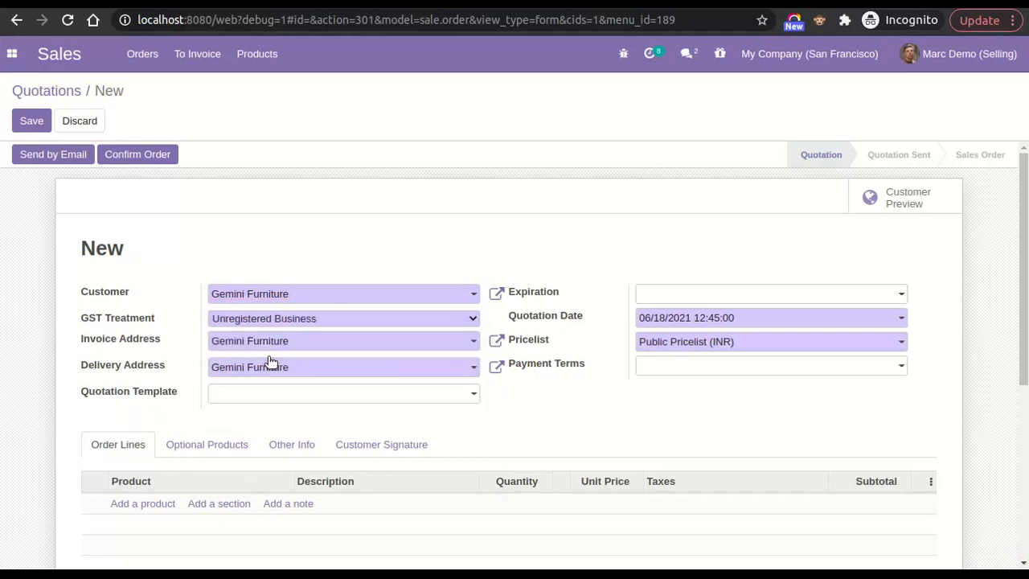
Add an order line for [FURN_6666] Acoustic Bloc Screens to the new quotation.
{"action": "scroll", "coordinate": [424, 395], "scroll_direction": "down", "scroll_amount": 3}
{"action": "left_click", "coordinate": [164, 312]}
{"action": "left_click", "coordinate": [178, 375]}
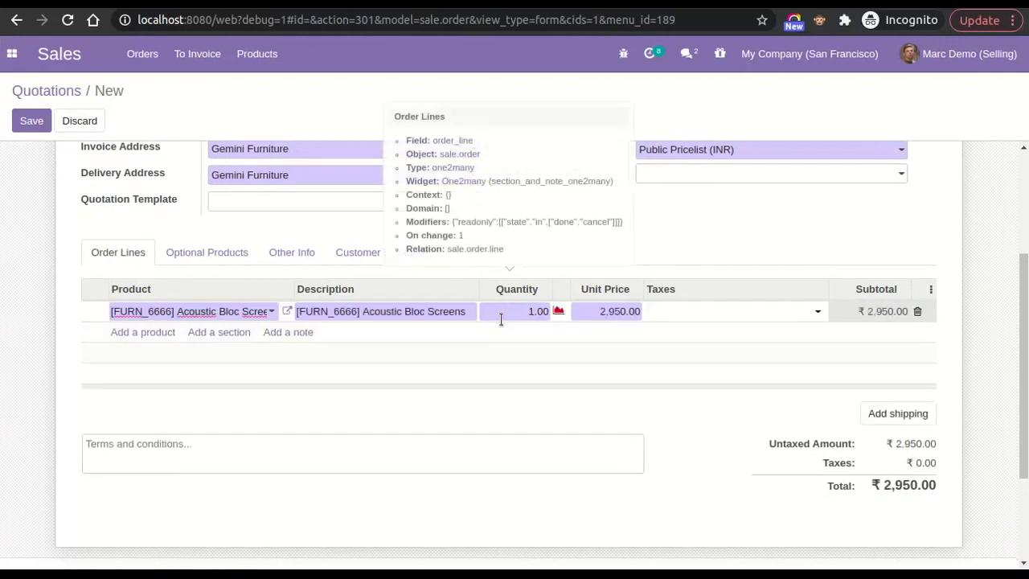
Set the unit price of the [FURN_6666] Acoustic Bloc Screens line to 5000.
{"action": "left_click", "coordinate": [582, 306]}
{"action": "type", "text": "50000"}
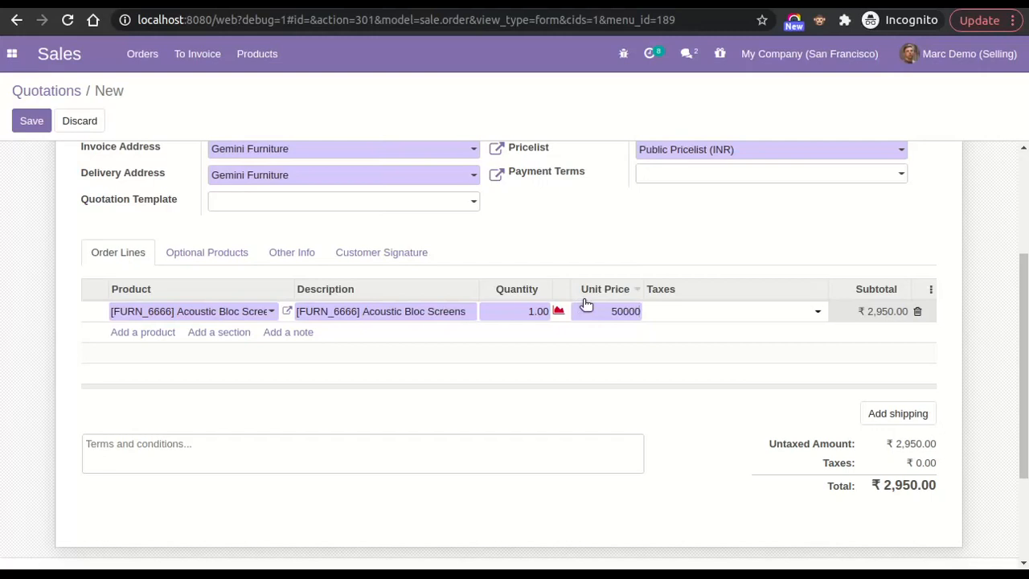
{"action": "left_click", "coordinate": [607, 240]}
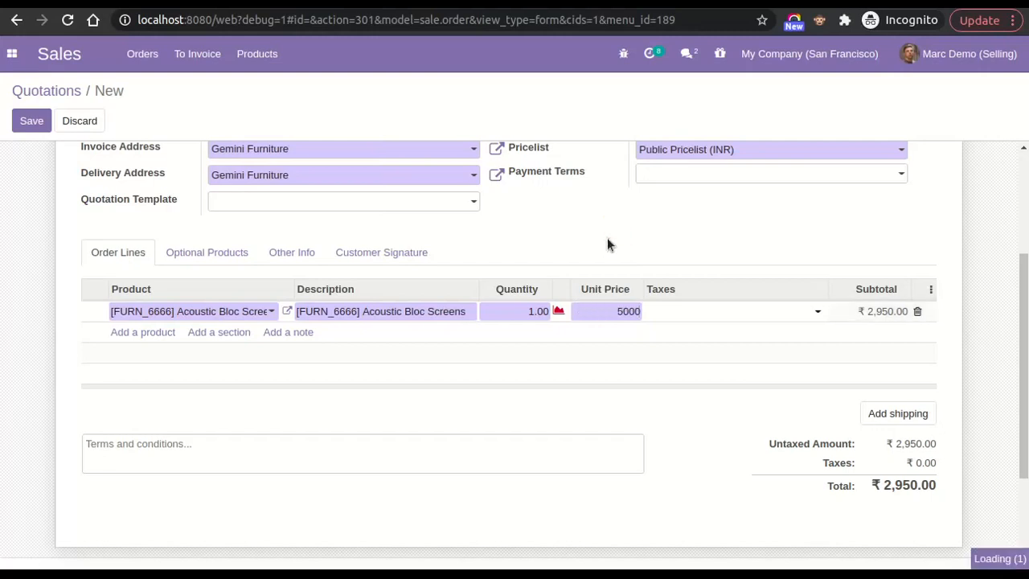
Add a Chair floor protection order line with a unit price of 2000 and save the quotation.
{"action": "left_click", "coordinate": [140, 333]}
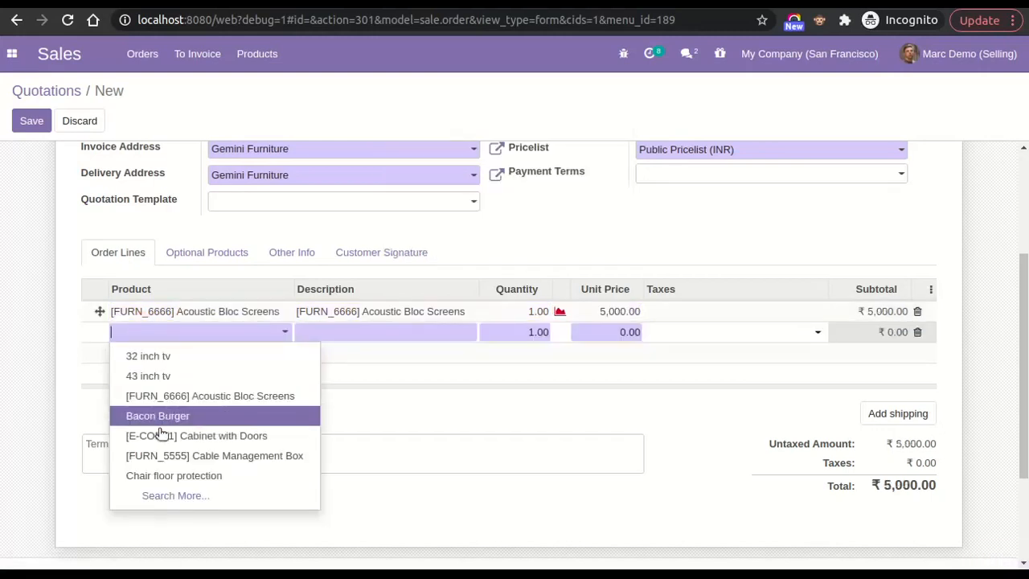
{"action": "left_click", "coordinate": [159, 475]}
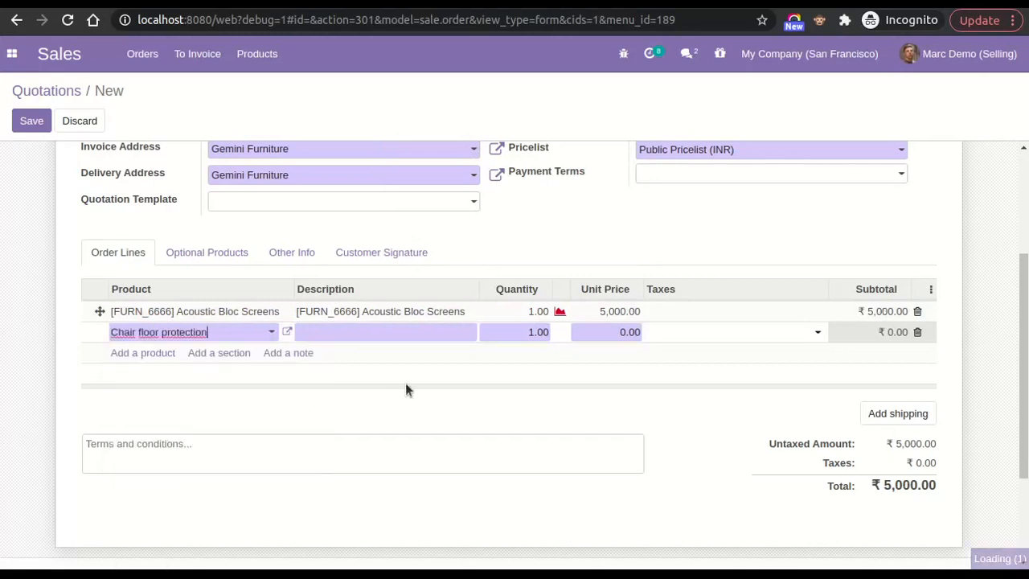
{"action": "left_click", "coordinate": [586, 333]}
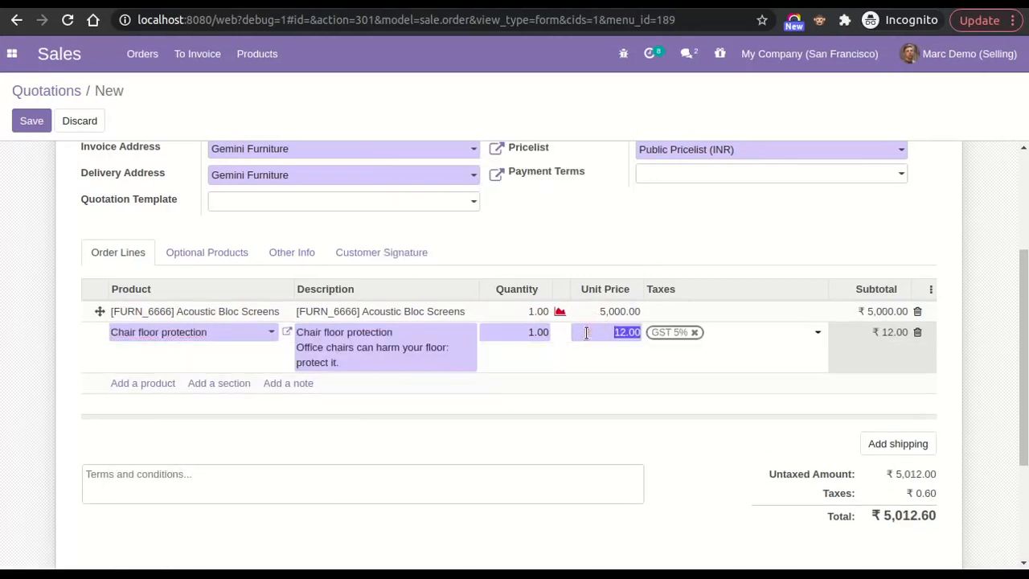
{"action": "type", "text": "2000"}
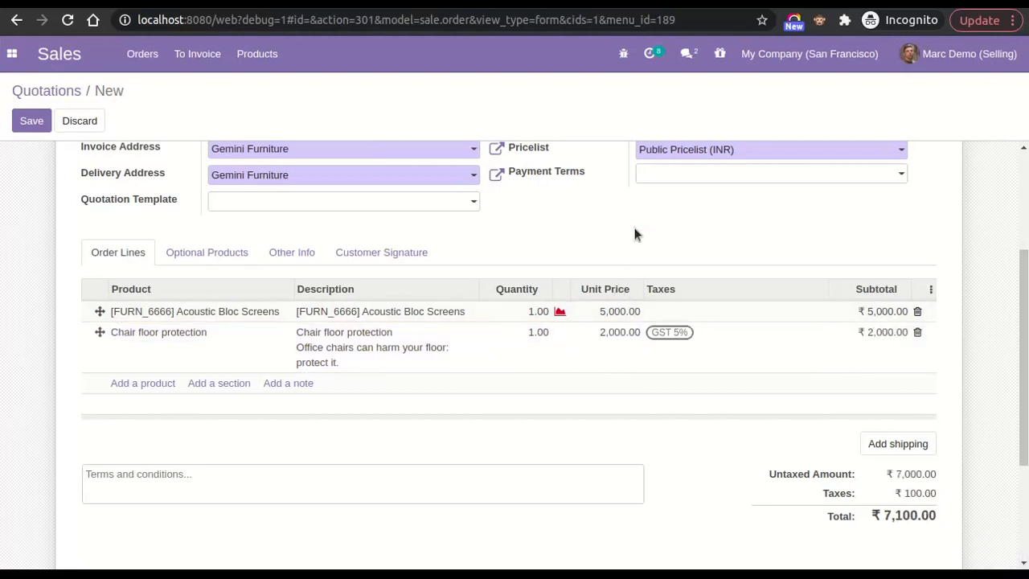
{"action": "scroll", "coordinate": [634, 234], "scroll_direction": "up", "scroll_amount": 2}
{"action": "left_click", "coordinate": [32, 122]}
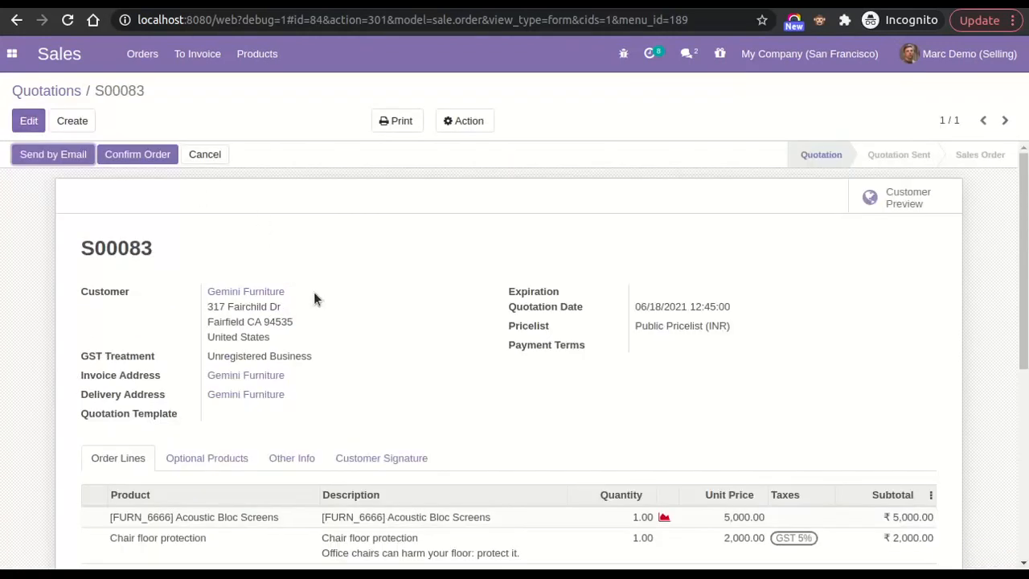
Confirm the quotation to send it for approval, and try to confirm the sale as the sales user.
{"action": "left_click", "coordinate": [132, 159]}
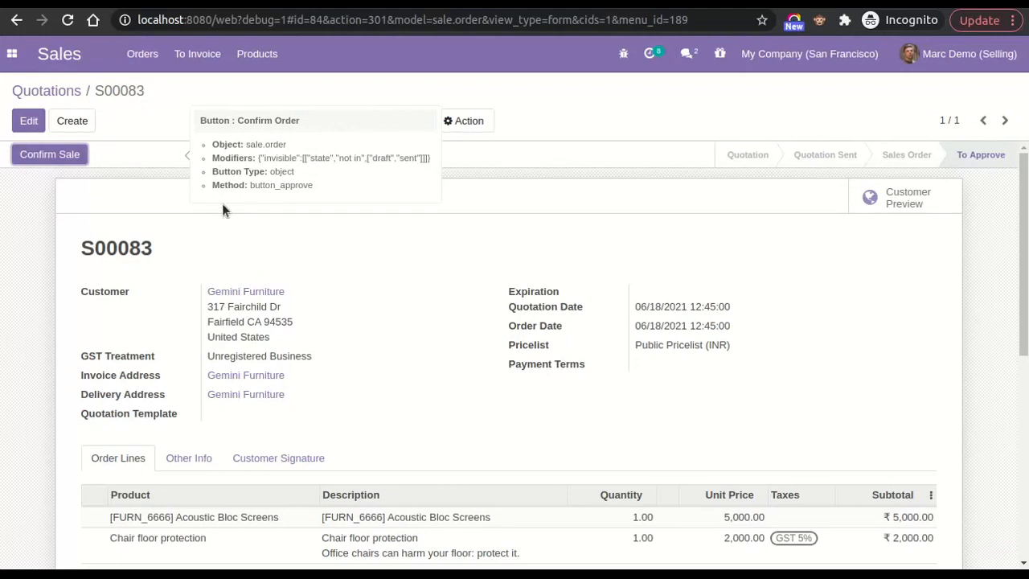
{"action": "left_click", "coordinate": [53, 159]}
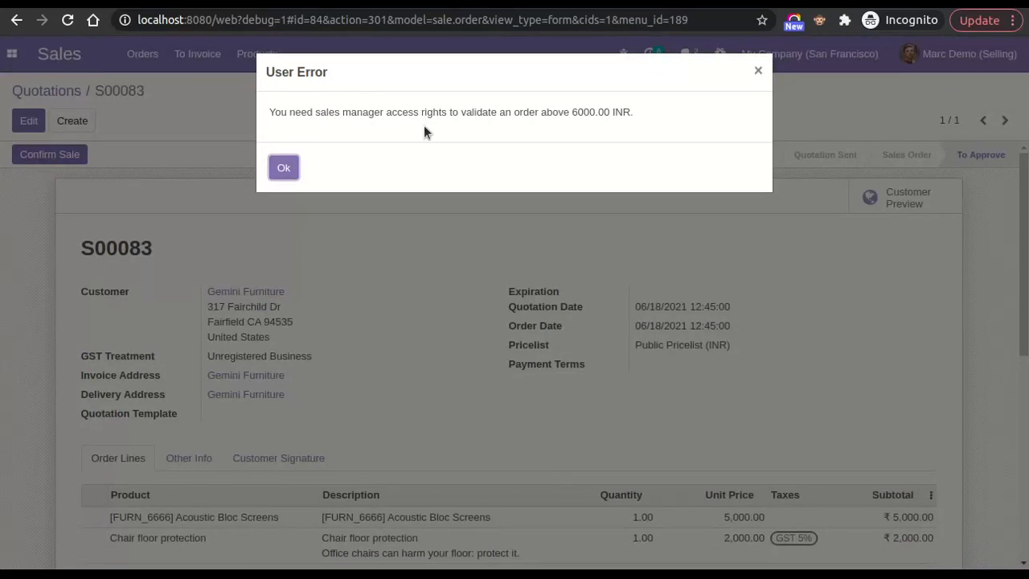
{"action": "left_click", "coordinate": [285, 169]}
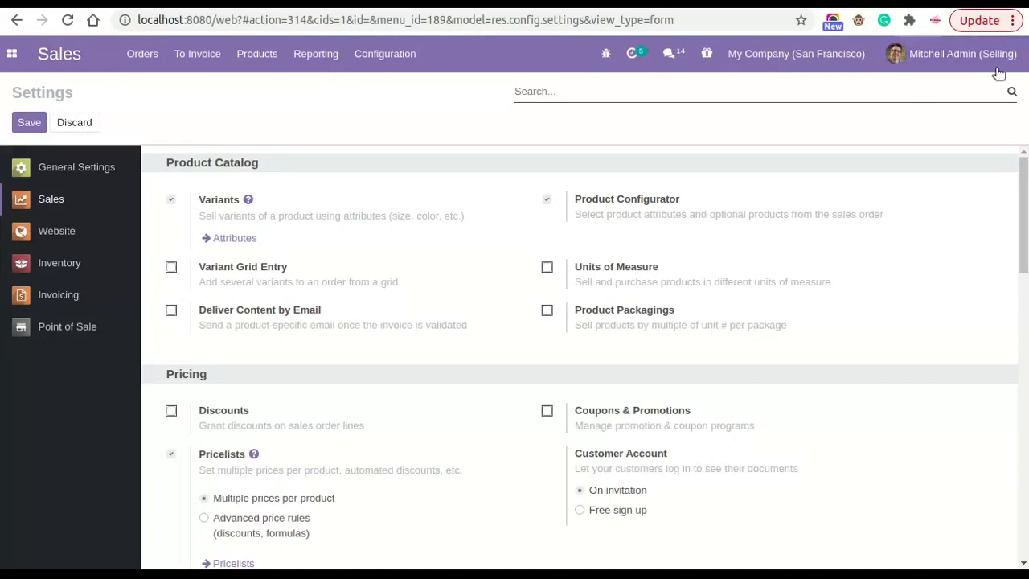
In the administrator's window, open the newest Gemini Furniture order from the Sales Orders list and confirm the sale.
{"action": "left_click", "coordinate": [98, 62]}
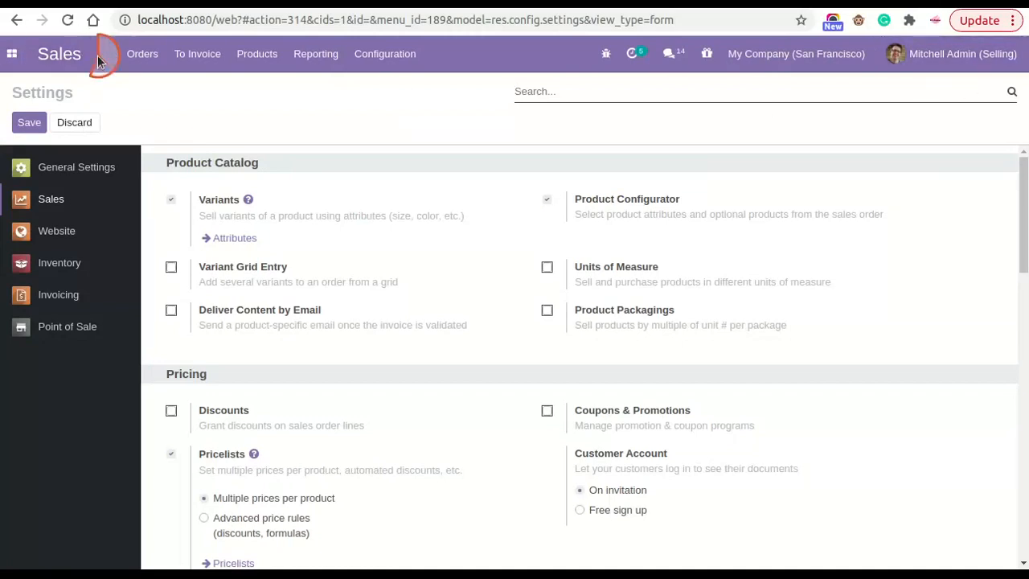
{"action": "right_click", "coordinate": [96, 62]}
{"action": "left_click", "coordinate": [73, 60]}
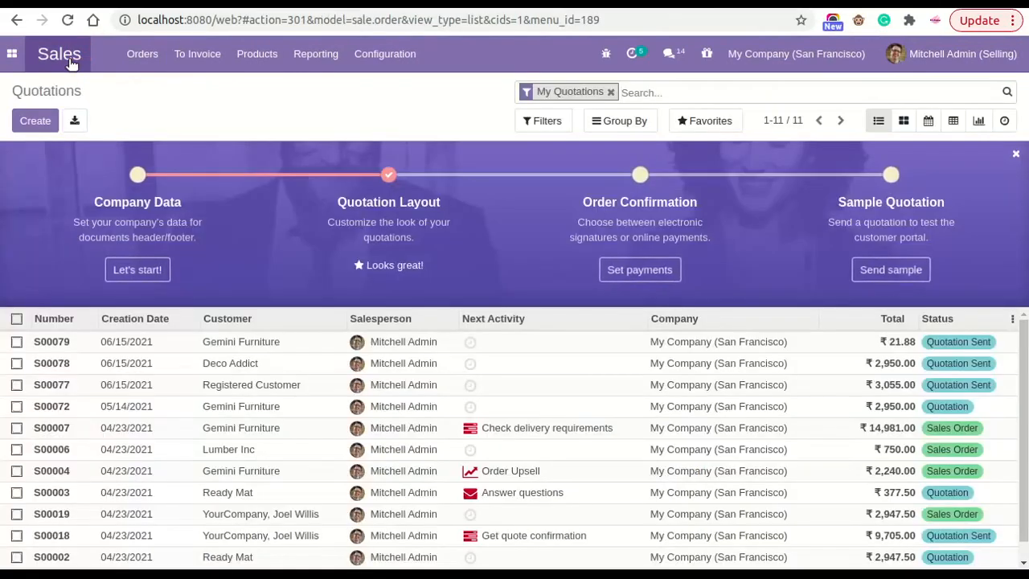
{"action": "left_click", "coordinate": [142, 53]}
{"action": "left_click", "coordinate": [150, 108]}
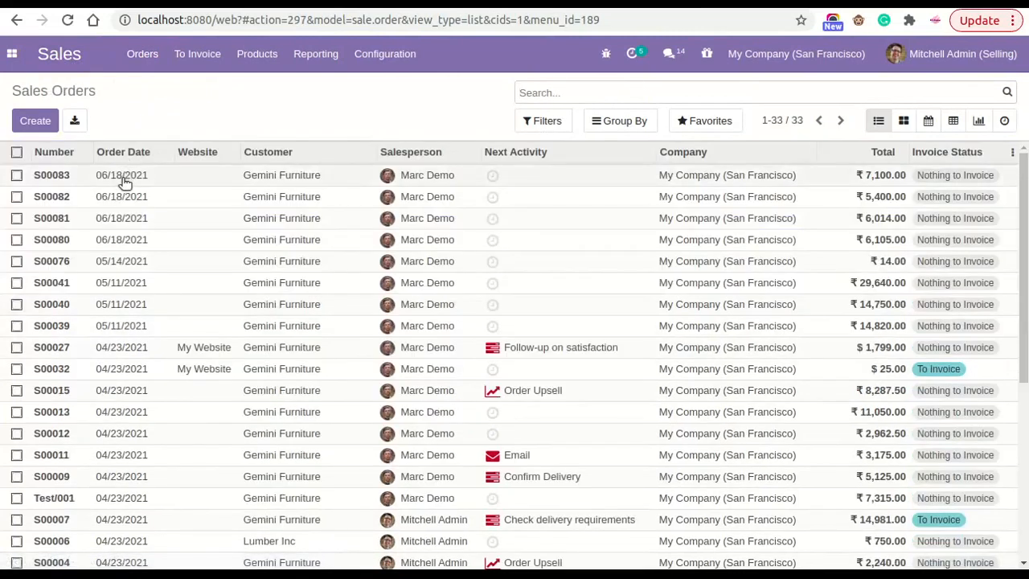
{"action": "left_click", "coordinate": [125, 178]}
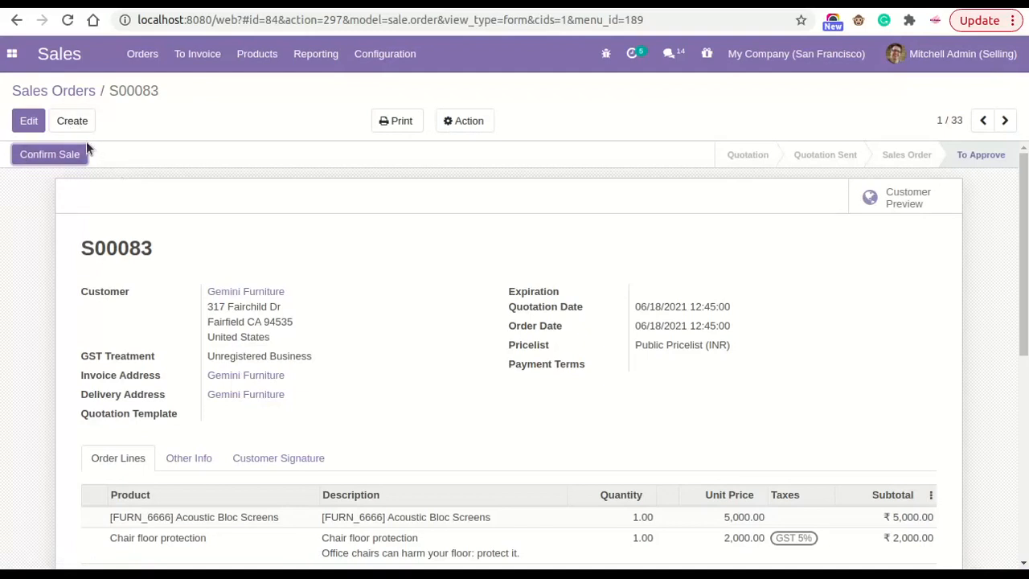
{"action": "left_click", "coordinate": [33, 157]}
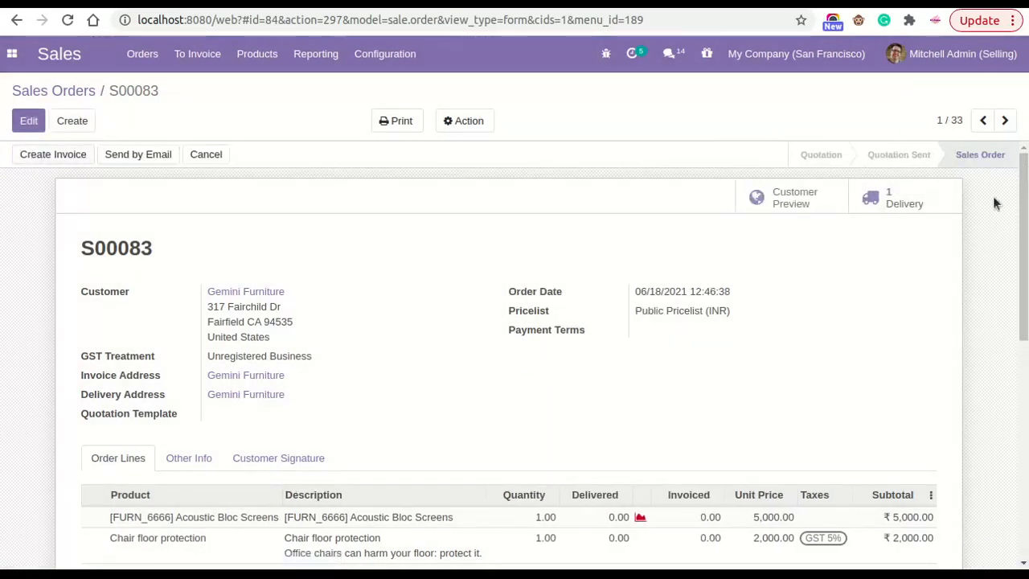
Switch back to the incognito window, reload the Gemini Furniture order and review its status and order lines.
{"action": "key", "text": "alt+Tab"}
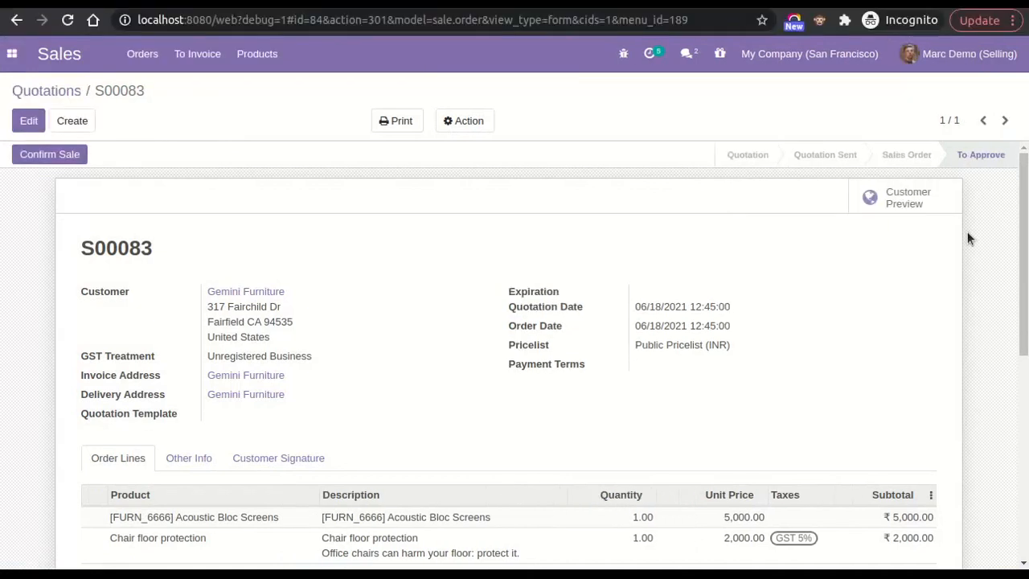
{"action": "left_click", "coordinate": [69, 20]}
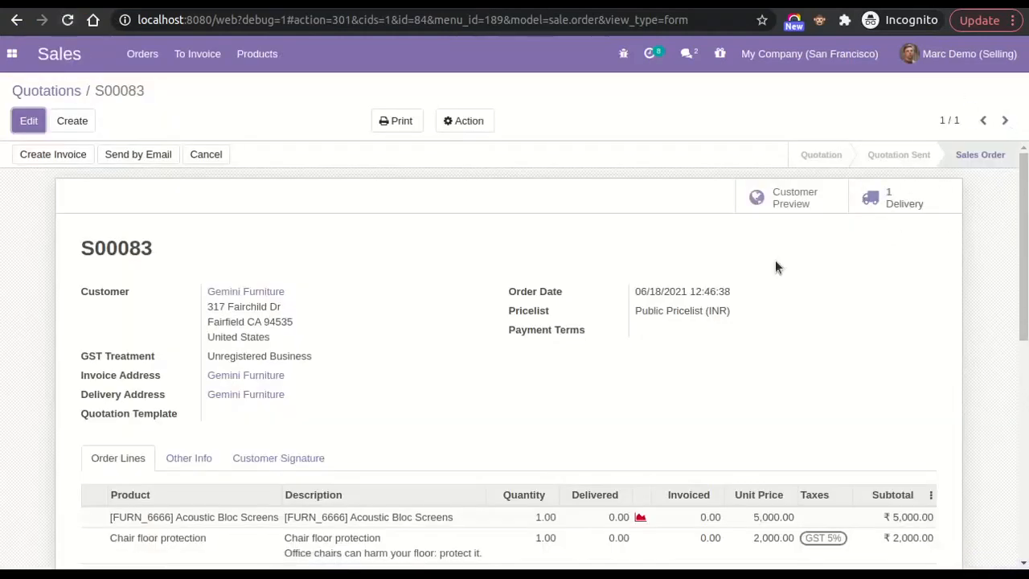
{"action": "scroll", "coordinate": [719, 310], "scroll_direction": "down", "scroll_amount": 3}
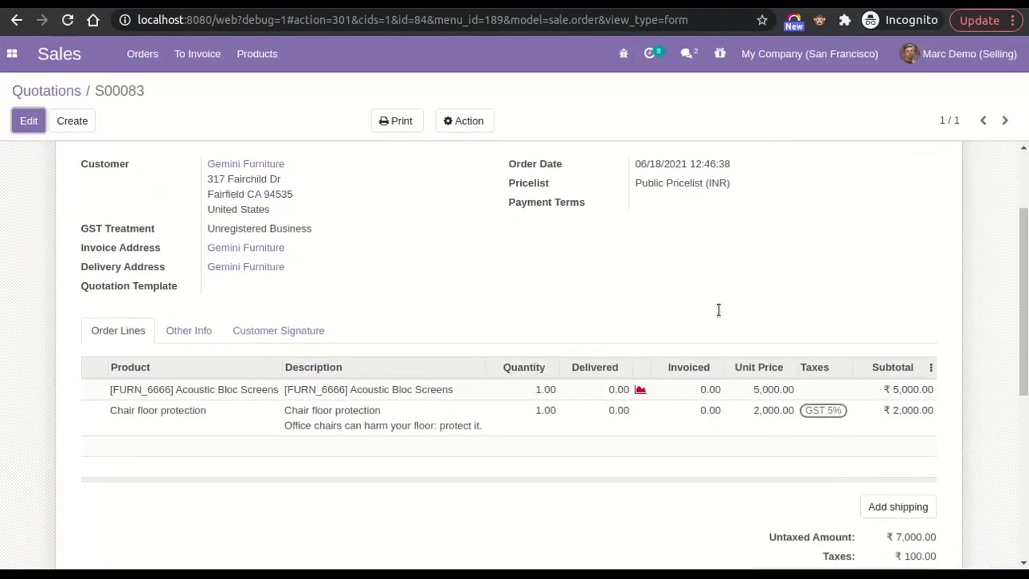